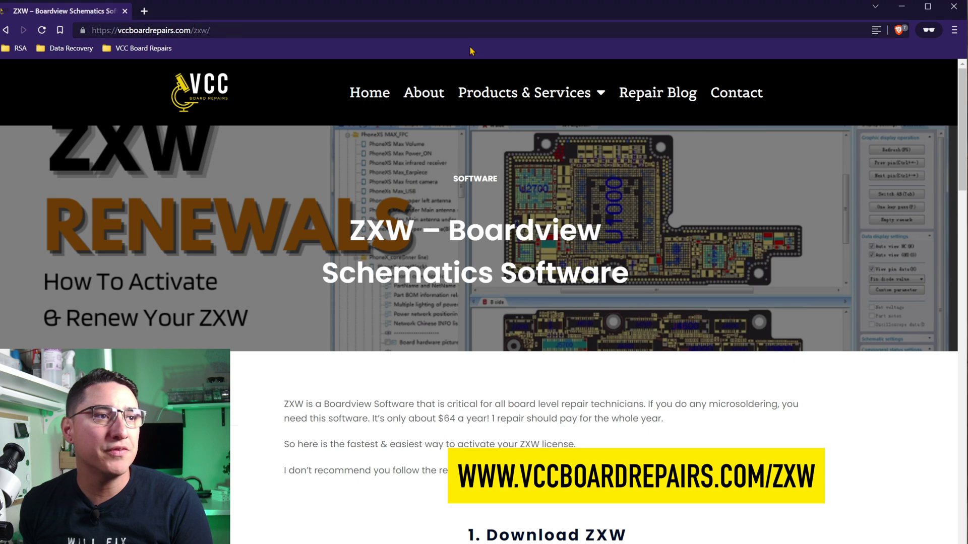
Step: Download the ZXW software archive from the guide's Download ZXW section and save it to the desktop
scroll(508, 283, down, 15)
scroll(540, 308, down, 5)
scroll(545, 324, up, 20)
scroll(549, 340, up, 1)
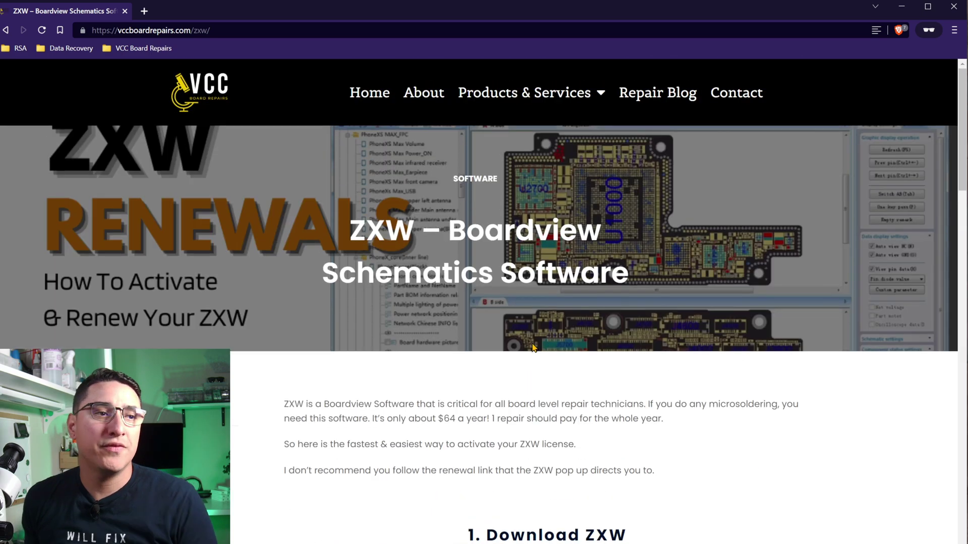
scroll(542, 351, down, 8)
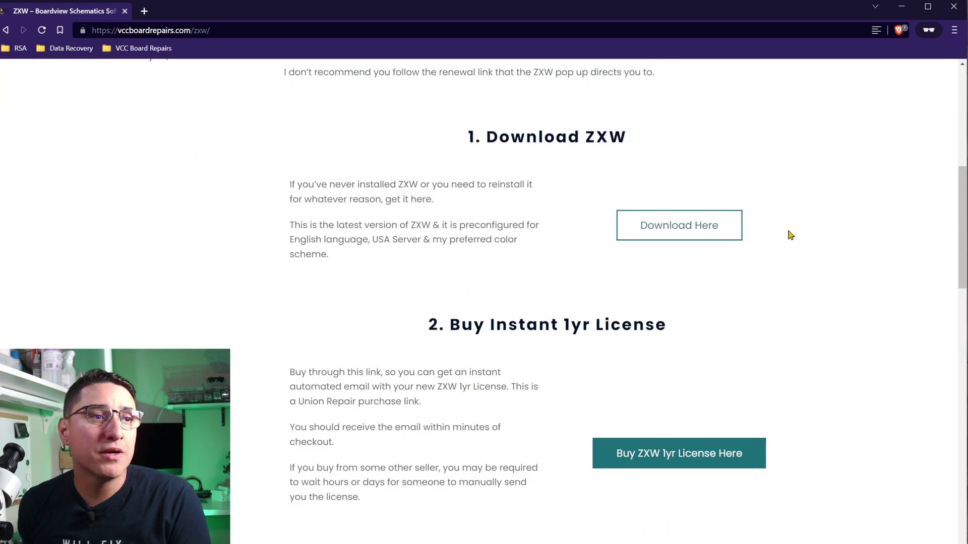
click(681, 231)
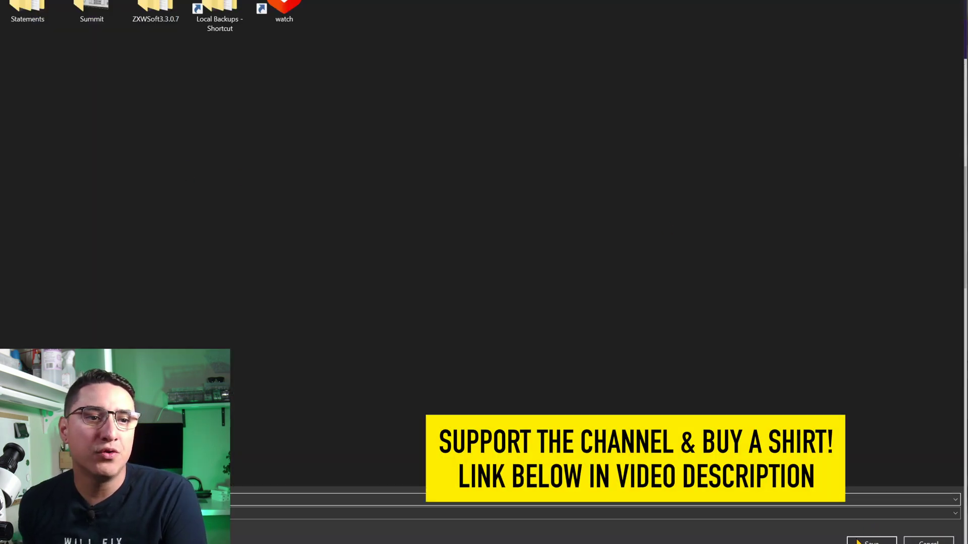
click(857, 543)
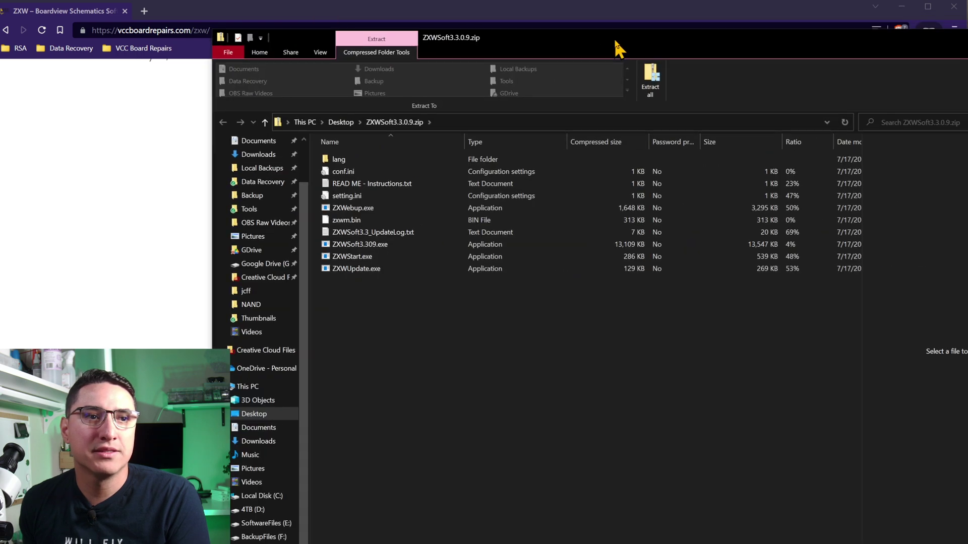
Step: Extract all files of ZXWSoft3.3.0.9.zip into the suggested ZXWSoft3.3.0.9 folder on the desktop
drag(616, 47, 496, 52)
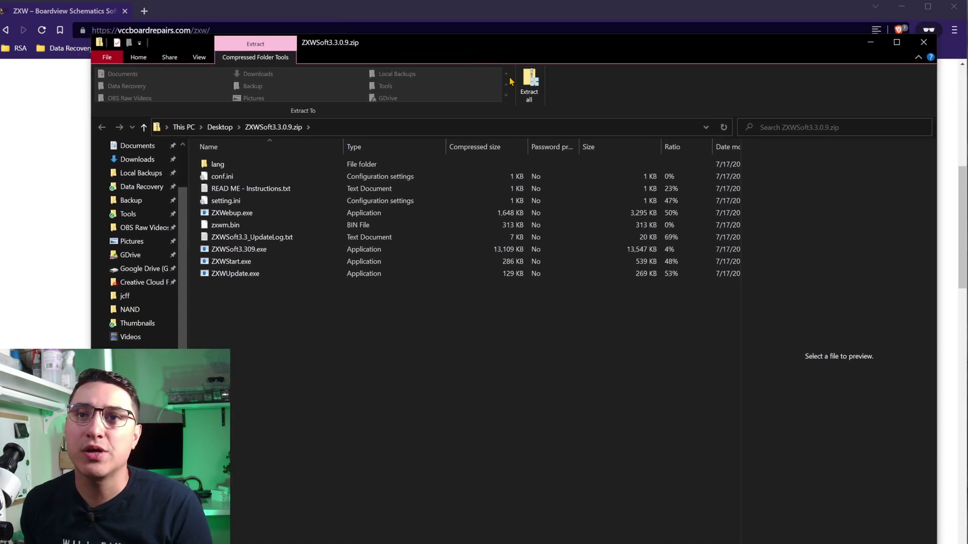
click(529, 86)
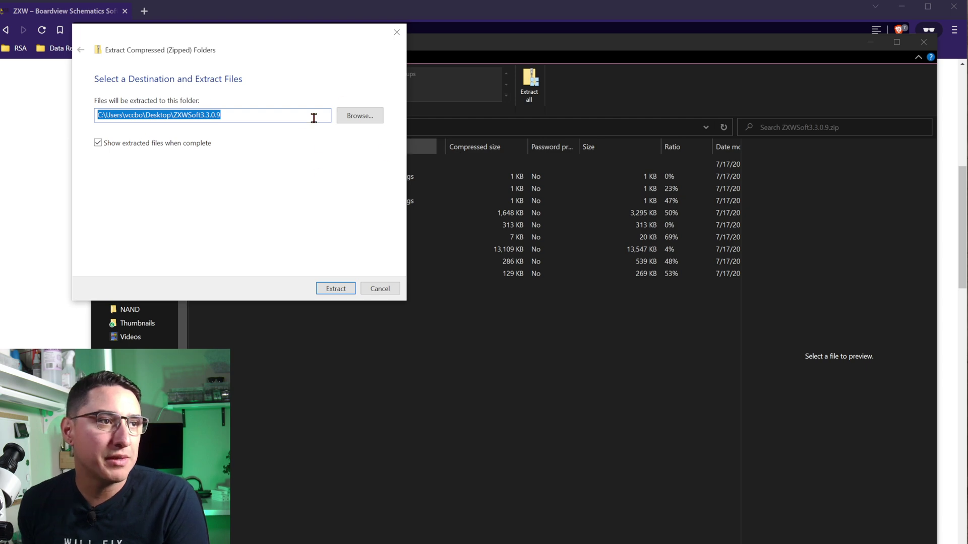
click(329, 289)
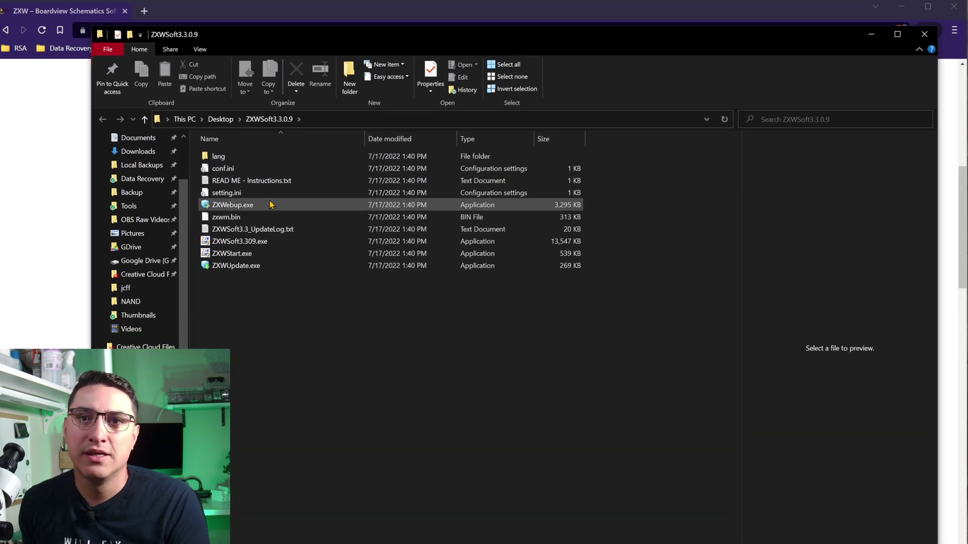
Step: Preview READ ME - Instructions.txt in the extracted folder and select the ZXWSoft3.309.exe application
click(278, 181)
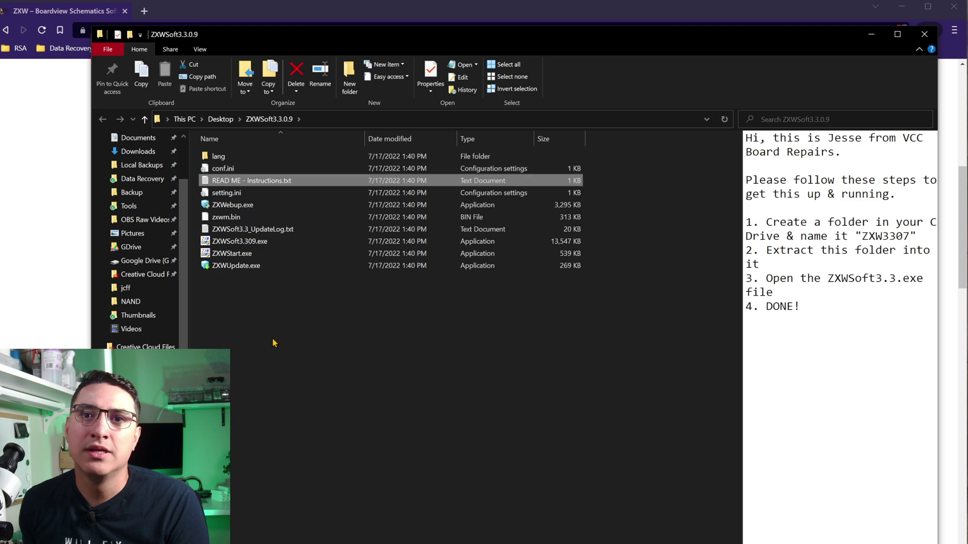
click(280, 323)
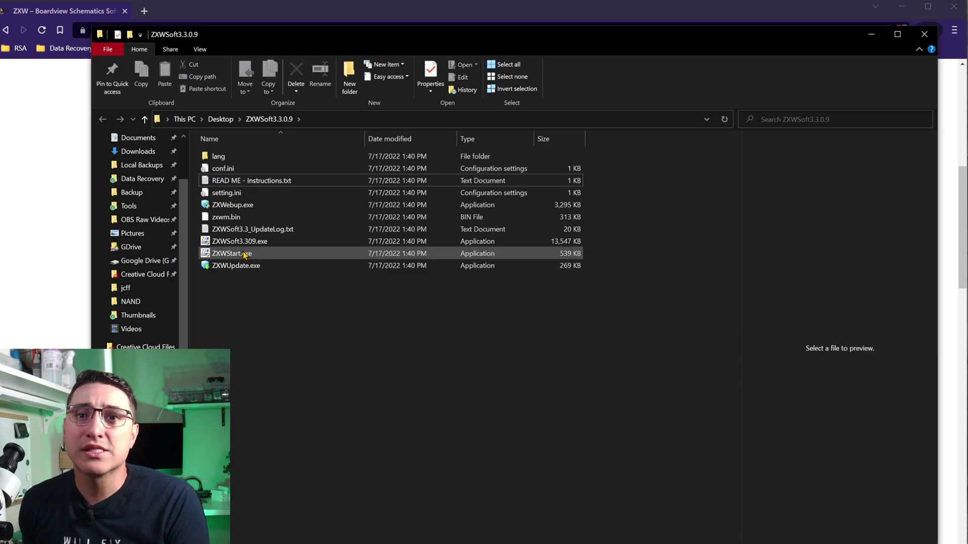
click(240, 243)
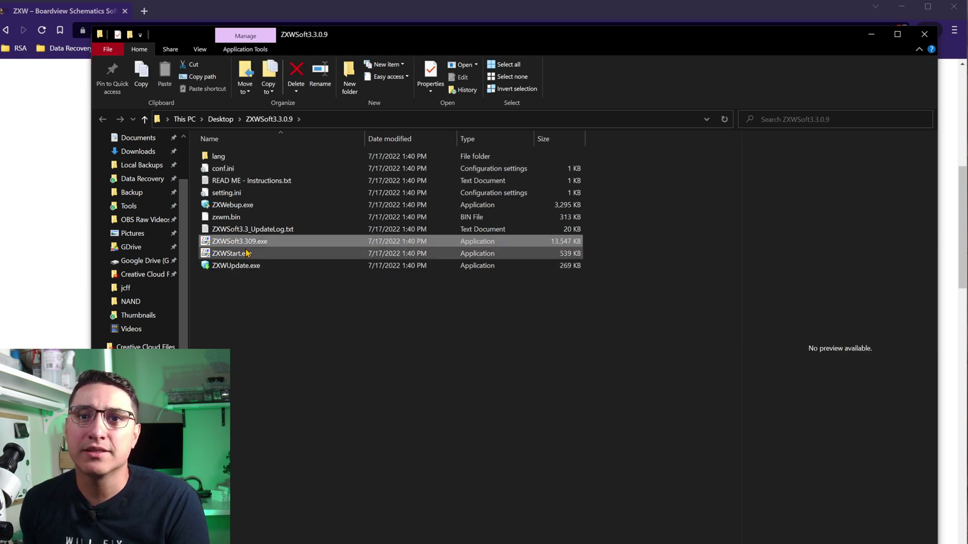
mouse_move(222, 245)
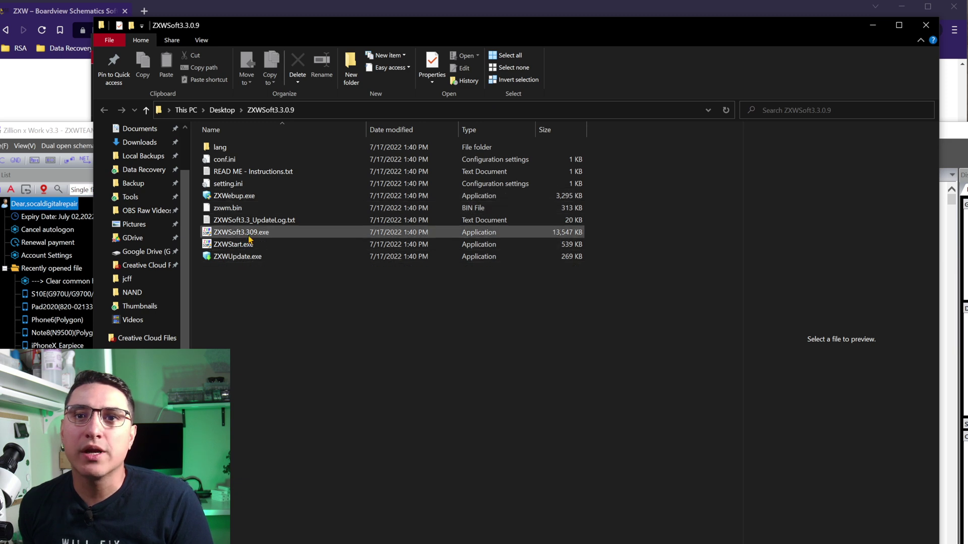
Step: Create a desktop shortcut for ZXWSoft3.309.exe
right_click(249, 234)
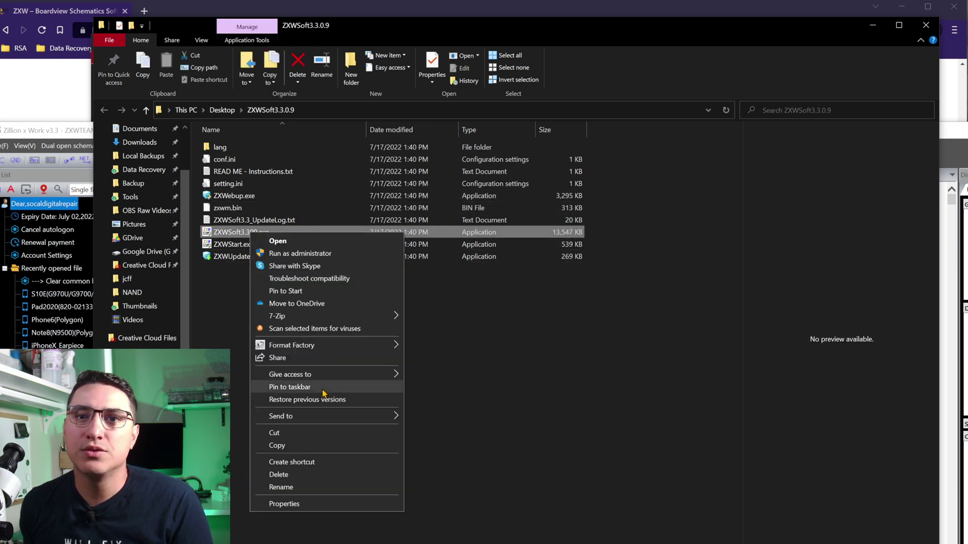
mouse_move(346, 416)
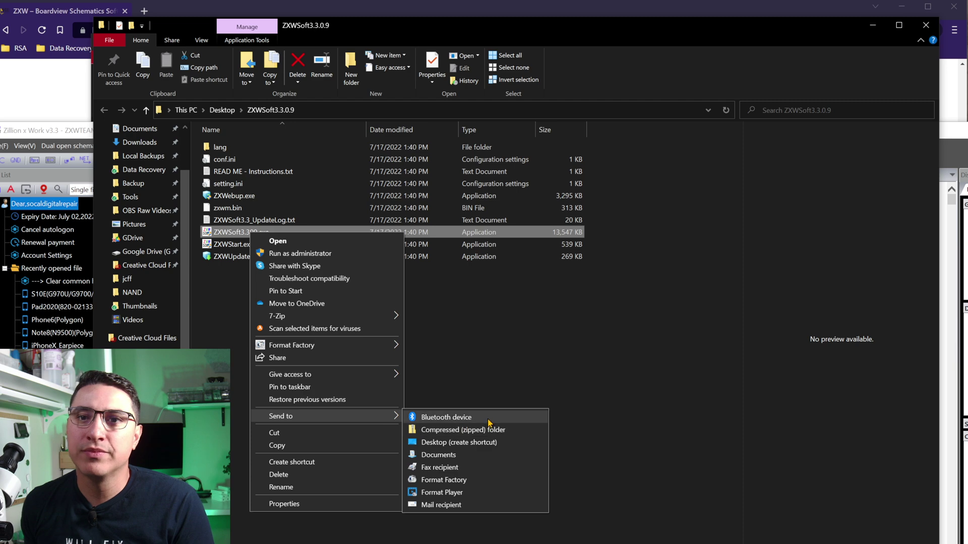
click(441, 446)
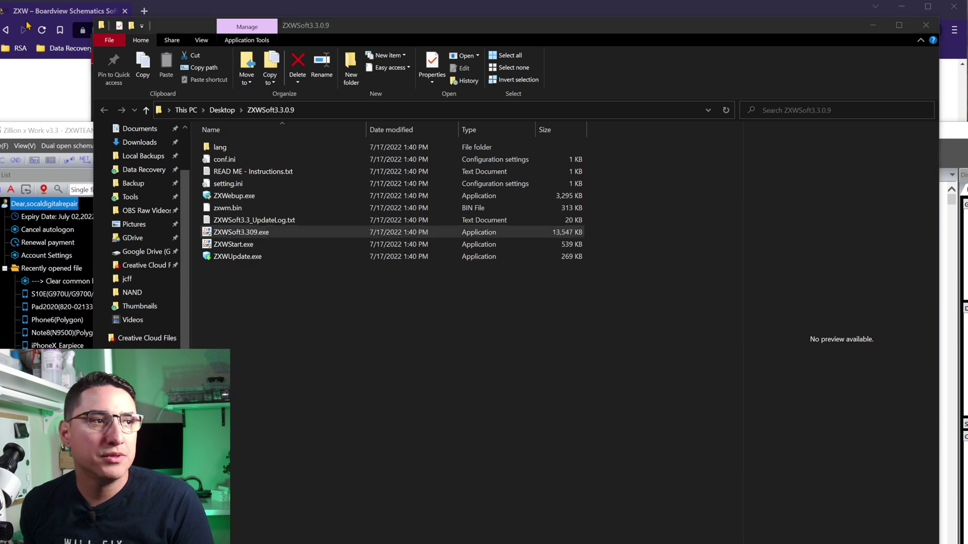
Step: Uncover the new ZXWSoft shortcut on the desktop by moving the covering windows aside, and close the folder windows
click(487, 18)
double_click(476, 15)
click(465, 37)
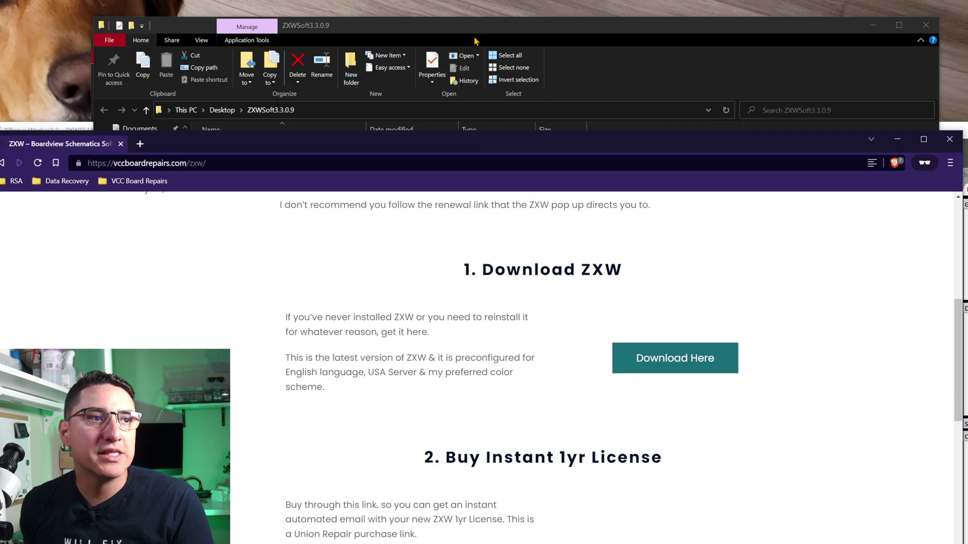
drag(464, 36, 459, 103)
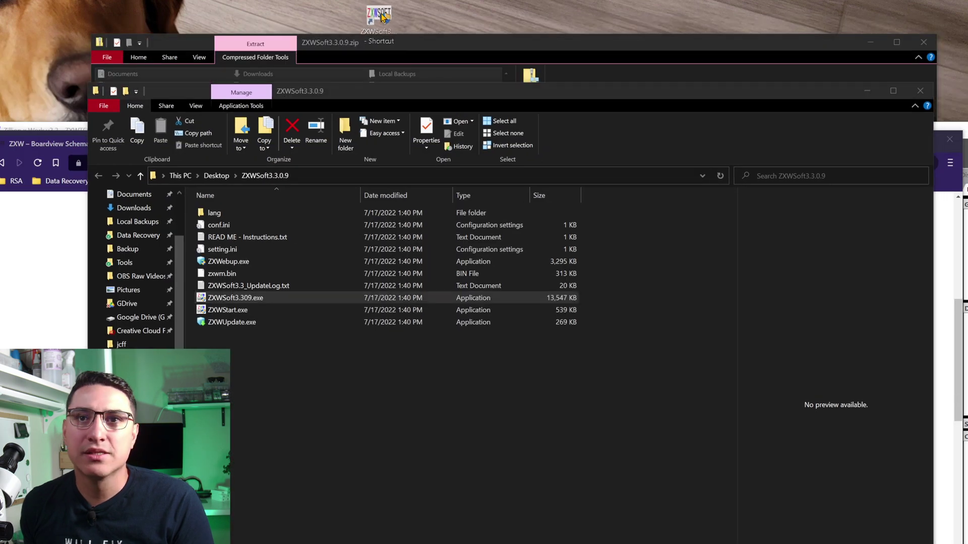
drag(381, 24, 398, 15)
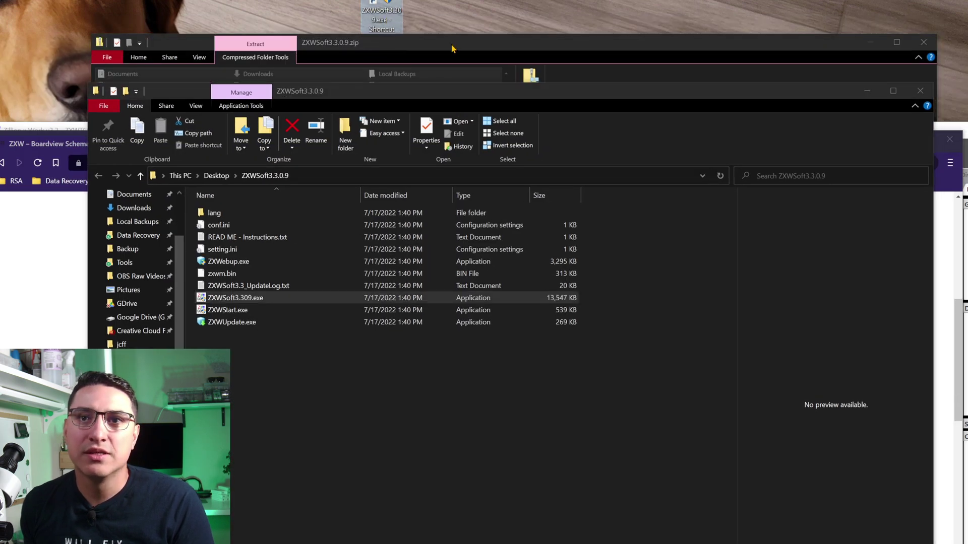
drag(451, 47, 447, 93)
drag(378, 11, 396, 47)
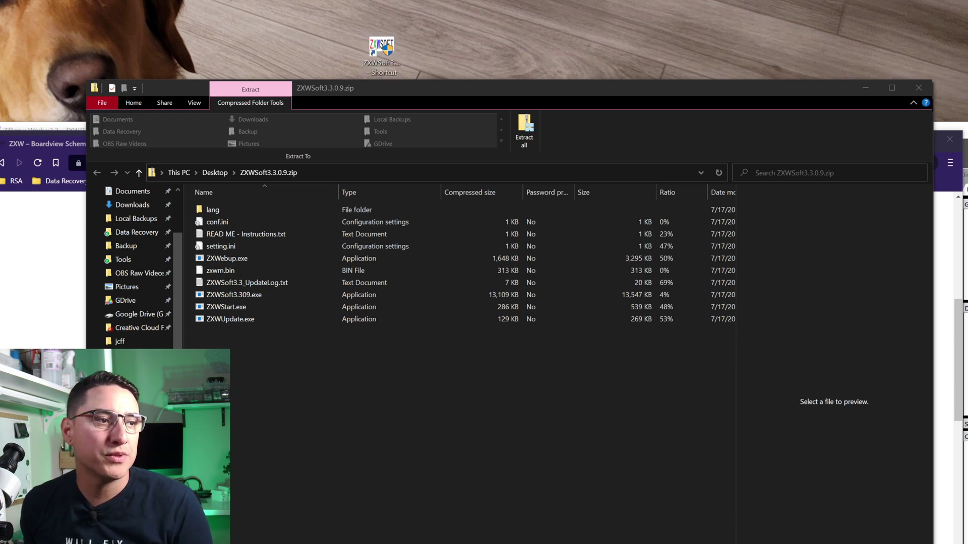
click(918, 88)
click(918, 90)
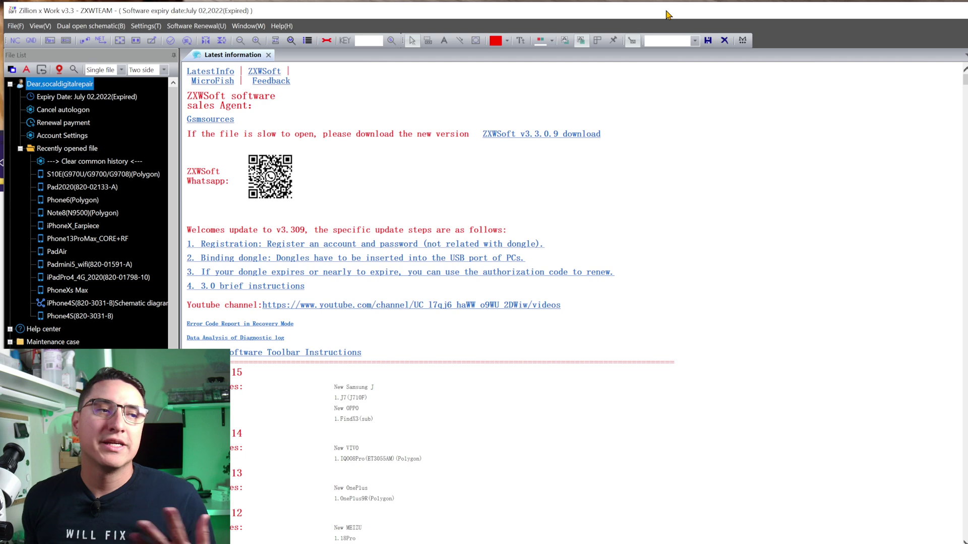
Step: Return to the ZXW guide in the browser and open the checkout for the instant 1-year ZXW license
key(alt+Tab)
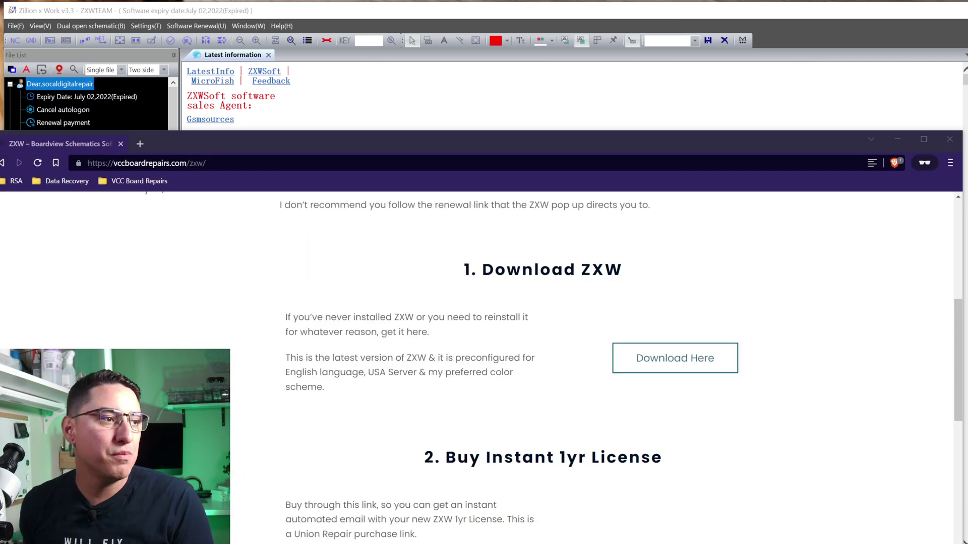
drag(653, 159, 665, 28)
scroll(572, 330, down, 2)
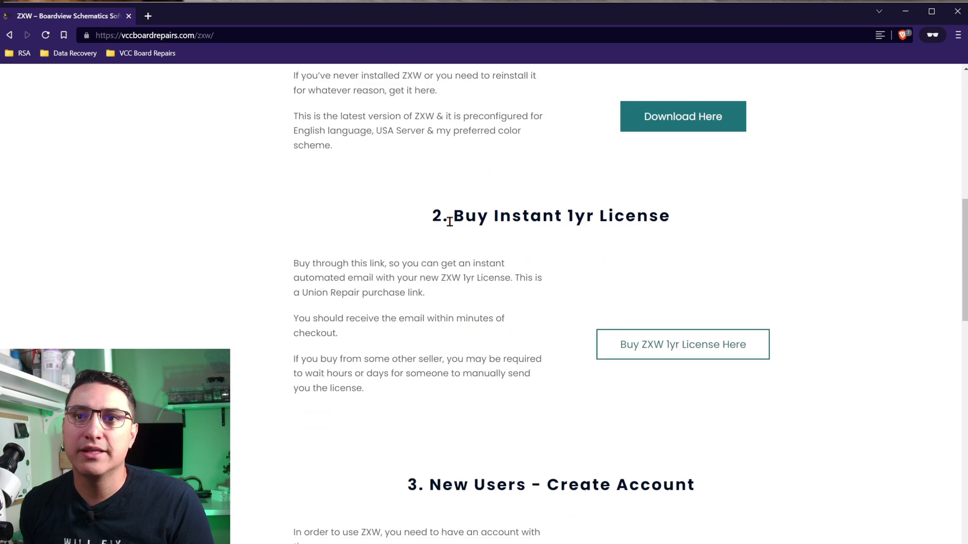
click(646, 351)
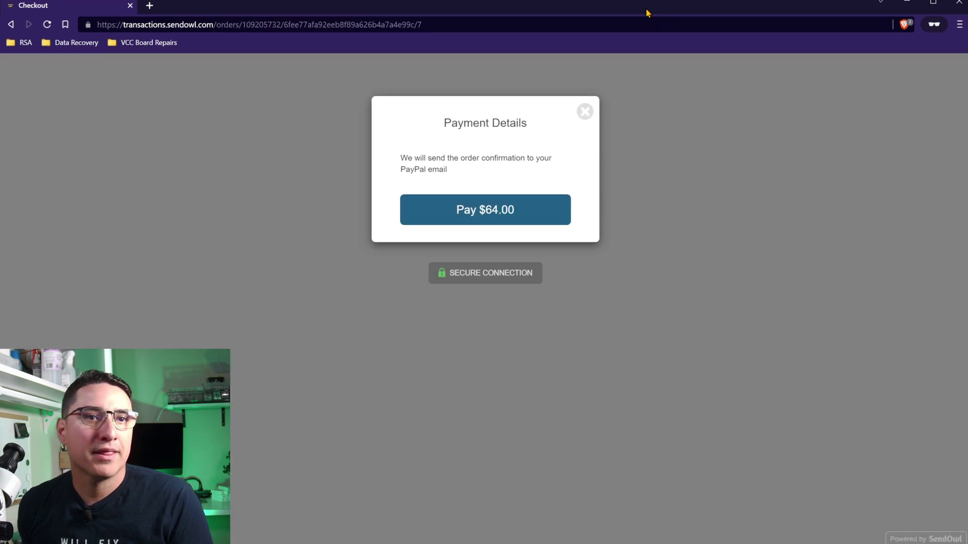
Step: Pay $64.00 for the license through PayPal guest checkout with a debit or credit card
click(480, 212)
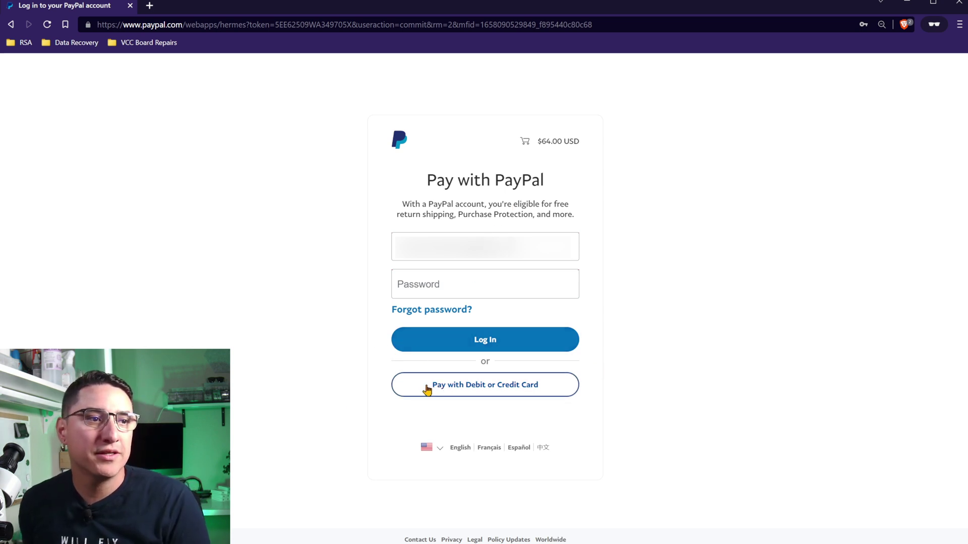
click(477, 388)
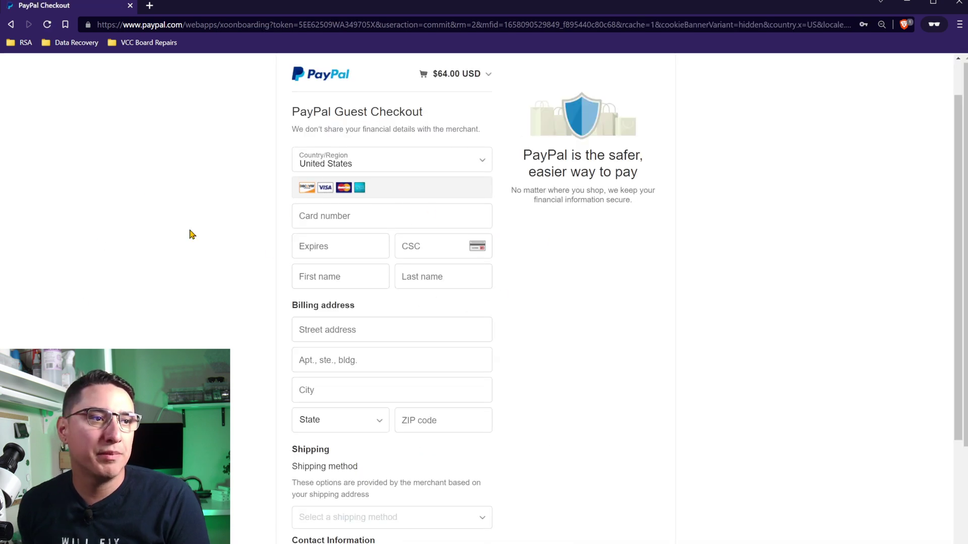
scroll(370, 252, down, 10)
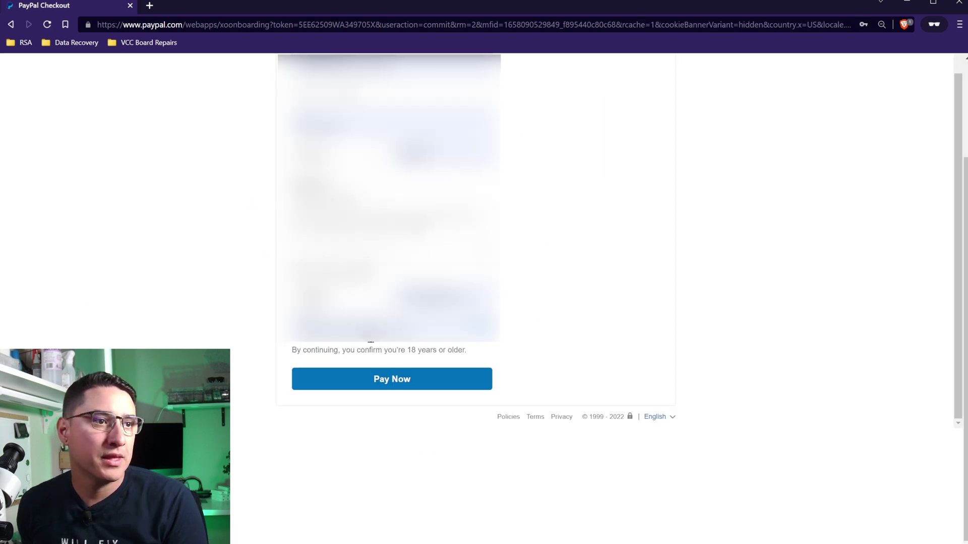
click(390, 378)
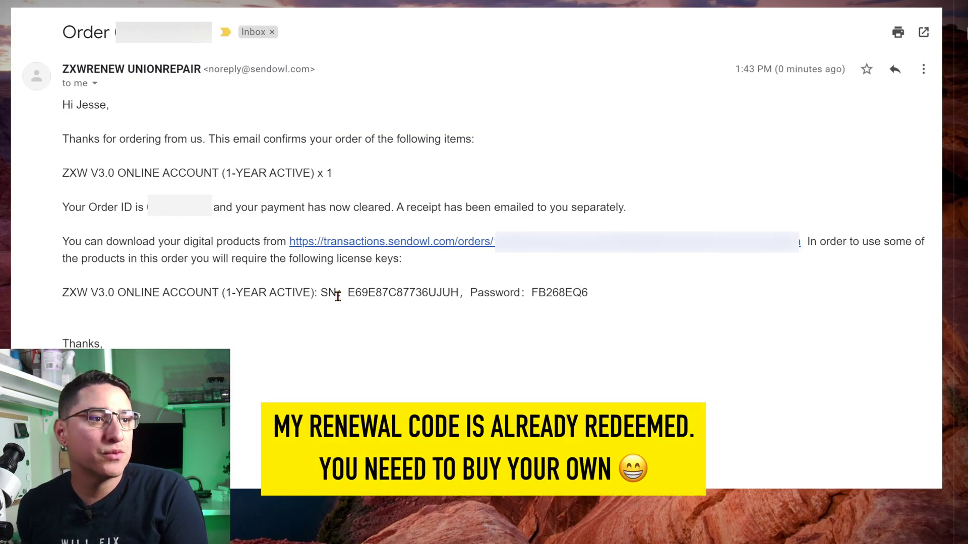
Step: Select the license serial number and password in the order confirmation email
drag(321, 292, 593, 297)
click(272, 321)
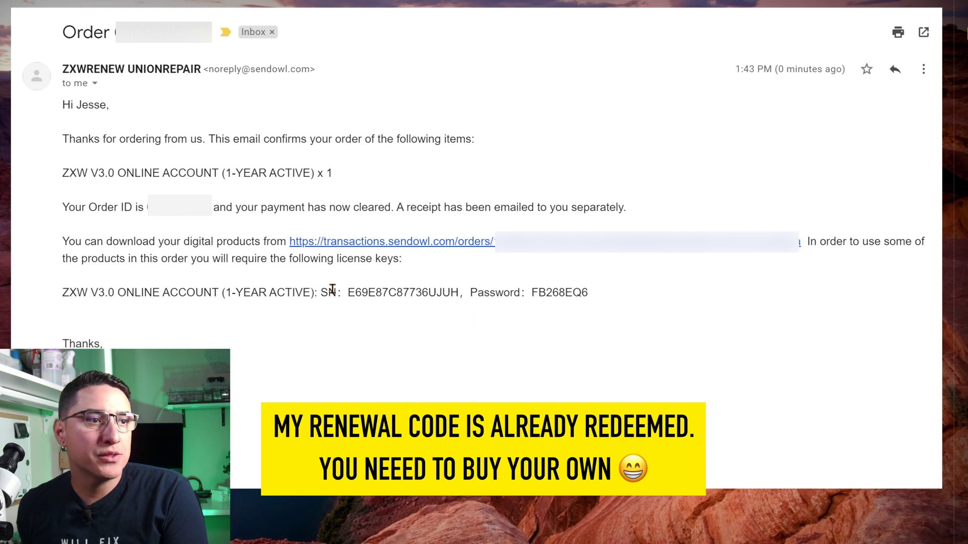
drag(320, 292, 603, 294)
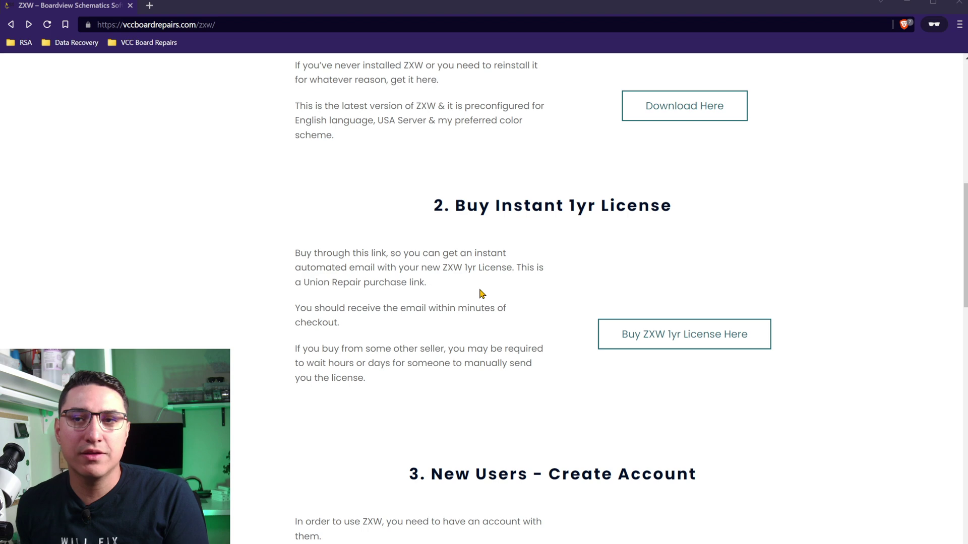
Step: Open the ZXWTEAM registration page from the guide's Create Account section and go to the login for an existing account
scroll(523, 255, down, 5)
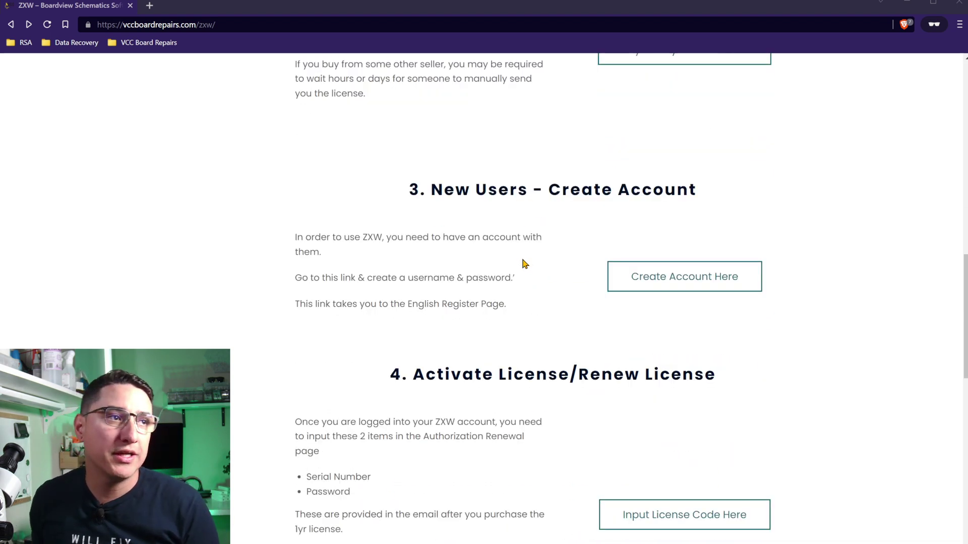
click(651, 280)
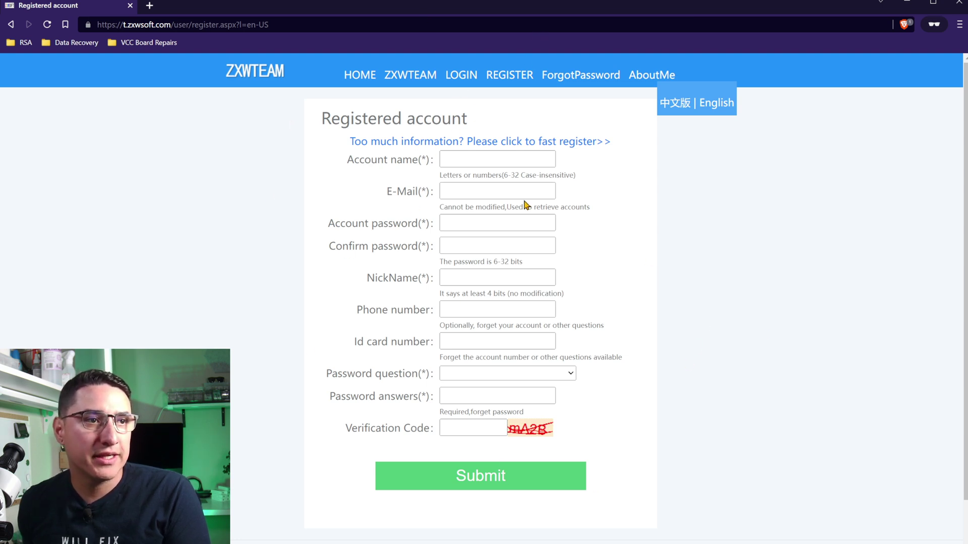
click(459, 79)
click(527, 169)
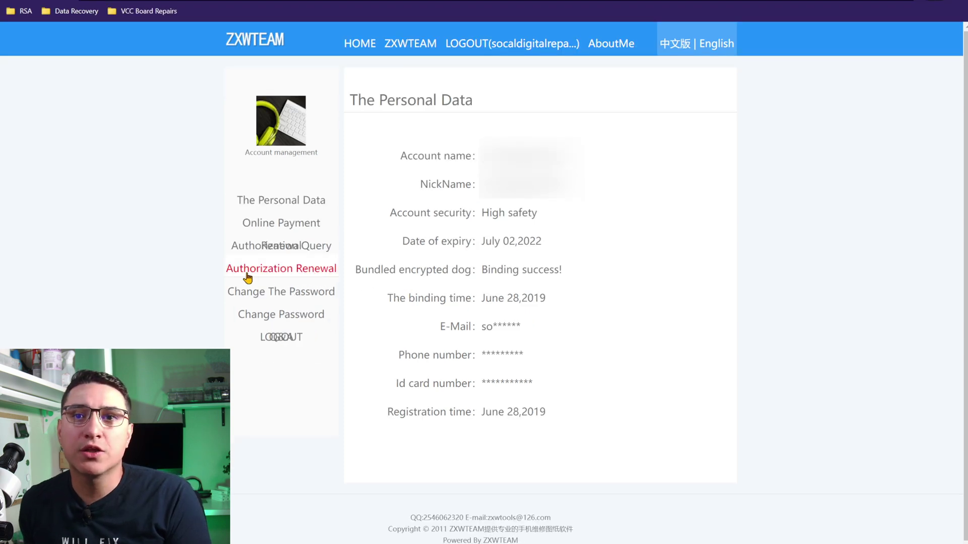
Step: Open the Authorization Renewal form and paste the license serial number from the notes into the Authorization Code SerialNum field
click(276, 277)
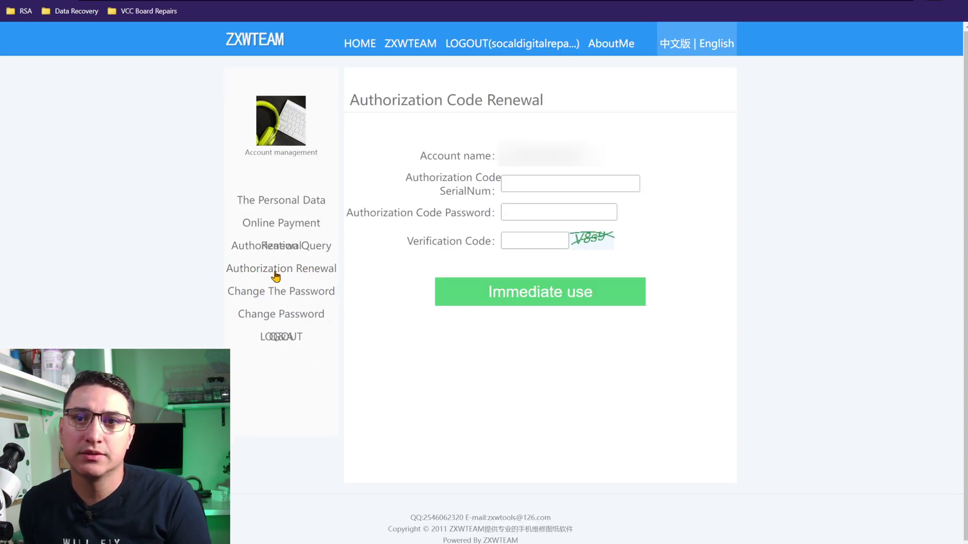
click(532, 184)
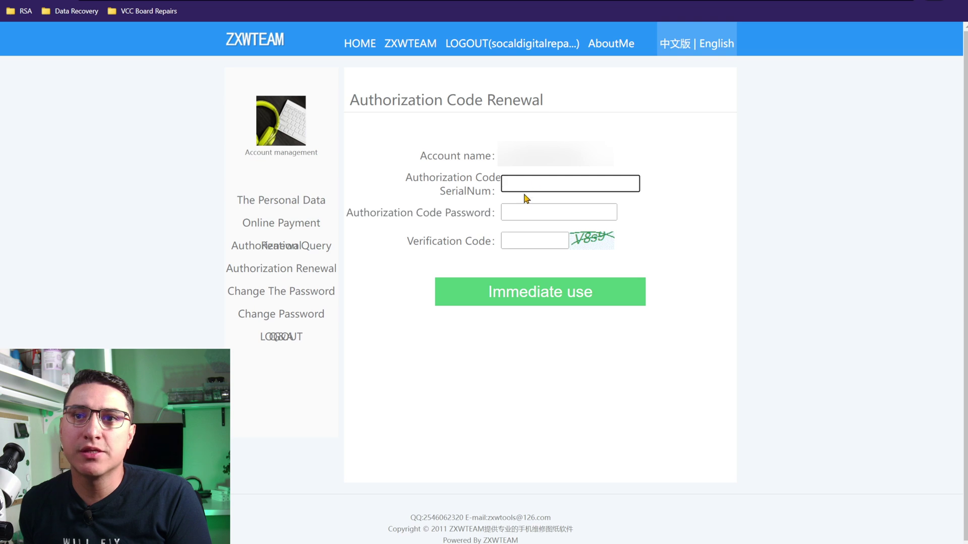
click(533, 216)
click(533, 188)
click(520, 224)
click(531, 189)
key(alt+Tab)
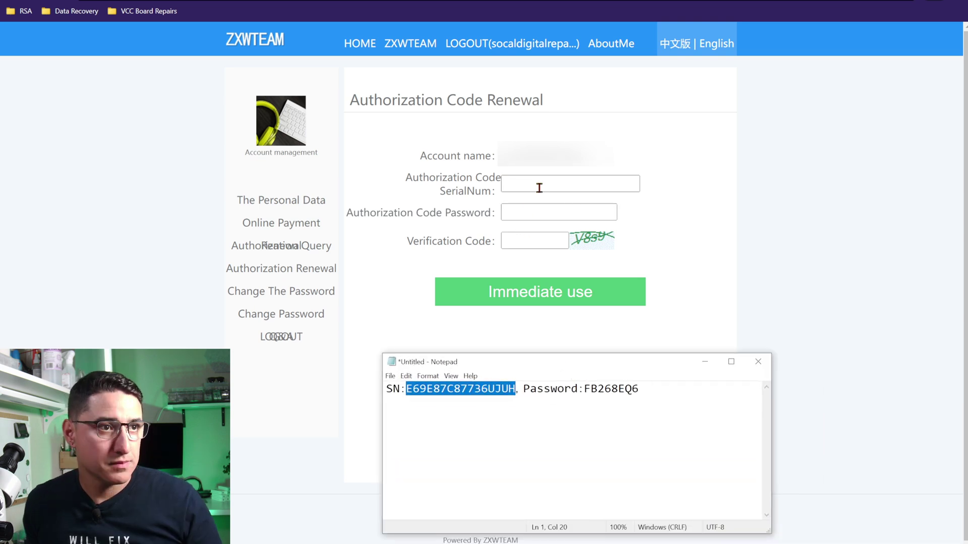
click(538, 188)
key(ctrl+v)
Step: Copy the license password from the notes and paste it into the Authorization Code Password field
click(582, 388)
drag(582, 388, 647, 389)
key(ctrl+c)
click(552, 212)
key(ctrl+v)
Step: Enter the verification code shown in the image and submit the Authorization Code Renewal form
click(534, 241)
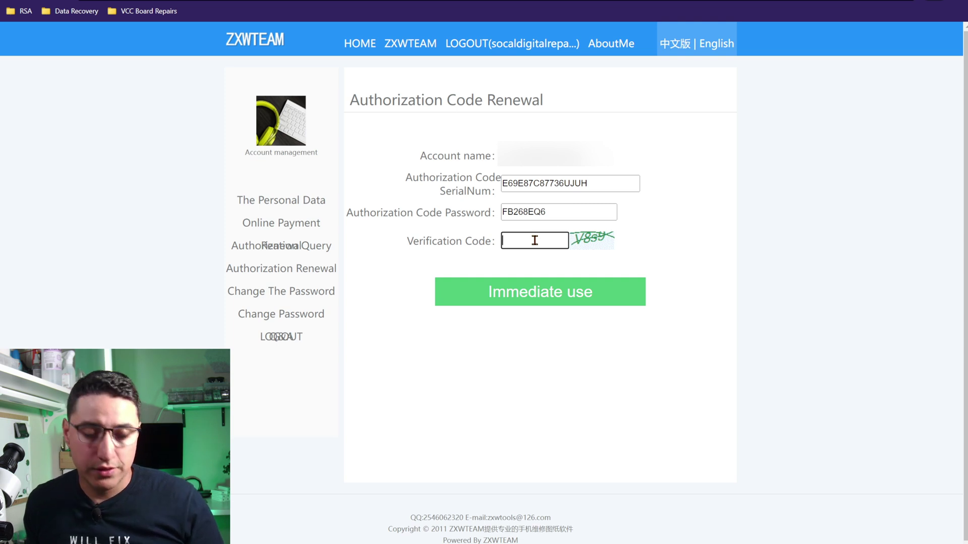
text(v8sy)
click(541, 297)
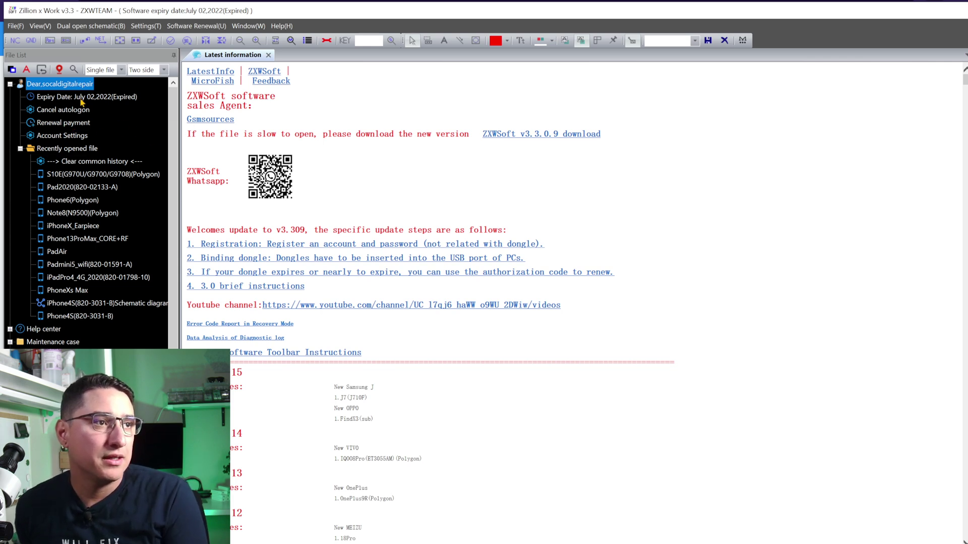
Step: In the Zillion x Work software, cancel autologon and sign in again with the remembered account credentials
double_click(63, 111)
click(572, 324)
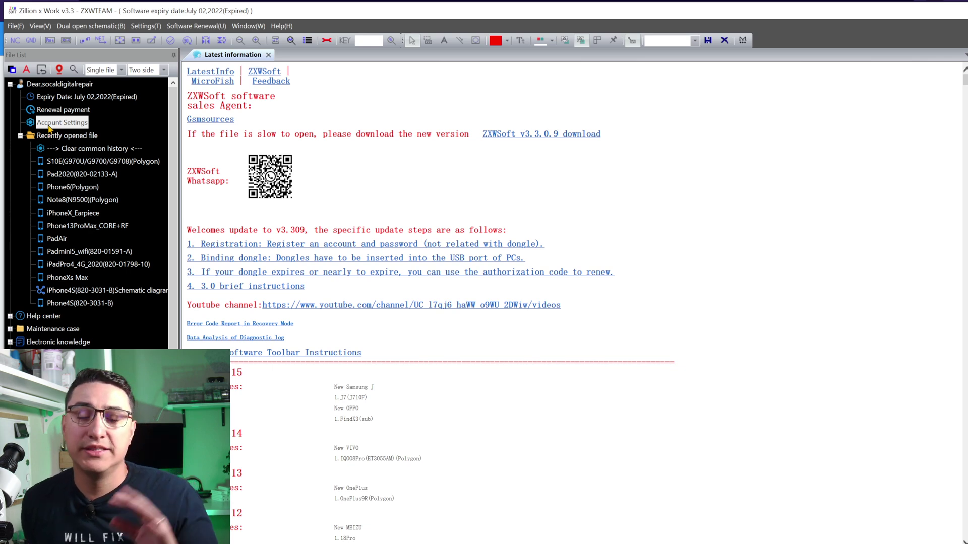
double_click(83, 100)
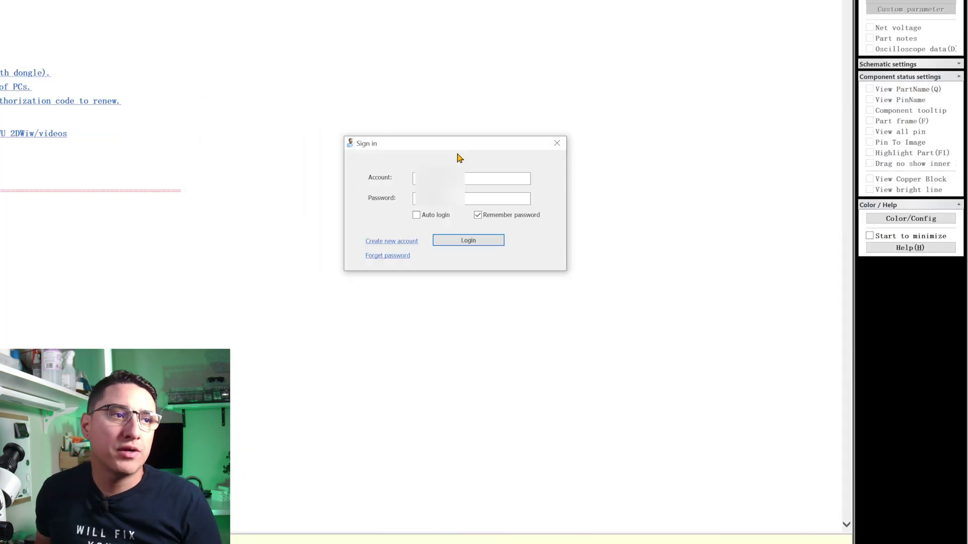
click(467, 176)
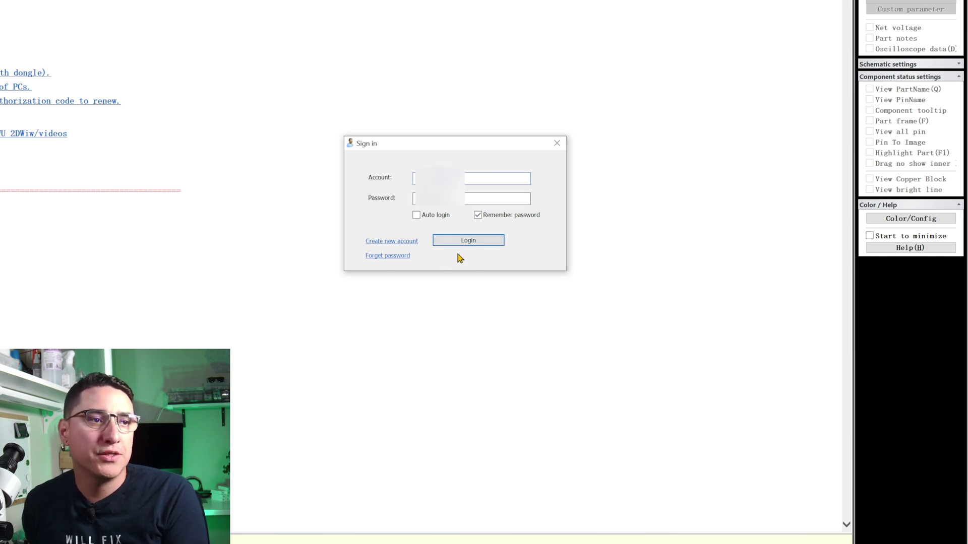
click(475, 242)
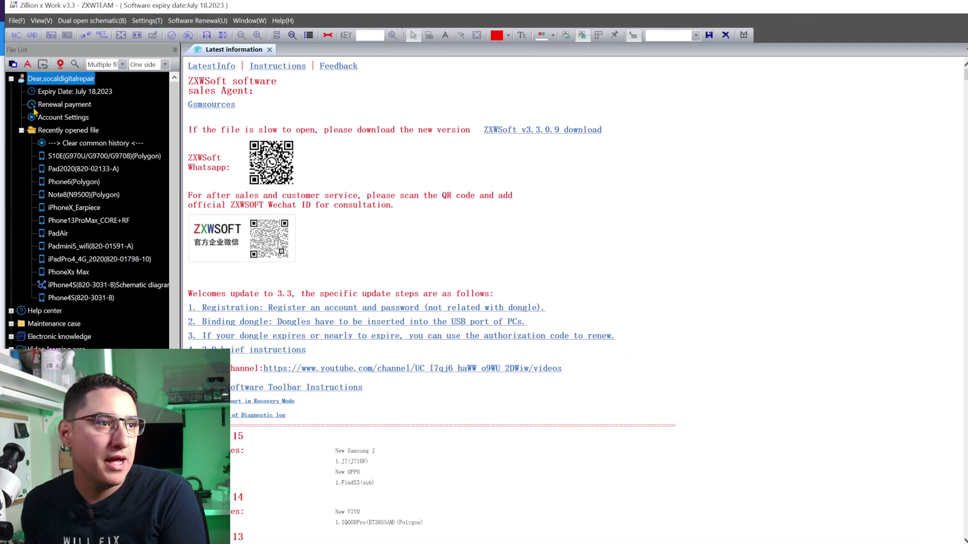
Step: Open the Phone13_CORE+RF board from the Phone13 folder of the Phone Series
scroll(90, 110, down, 1)
scroll(90, 202, down, 7)
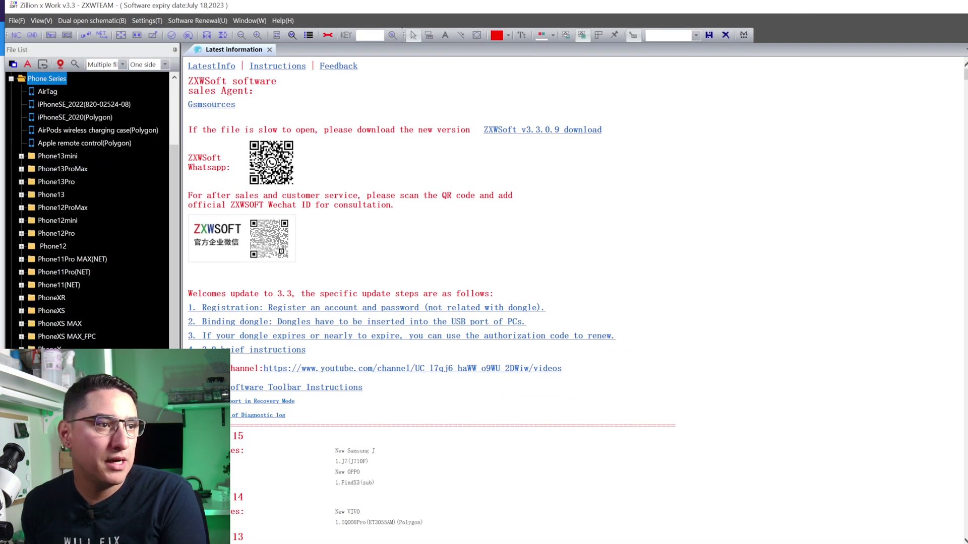
double_click(53, 195)
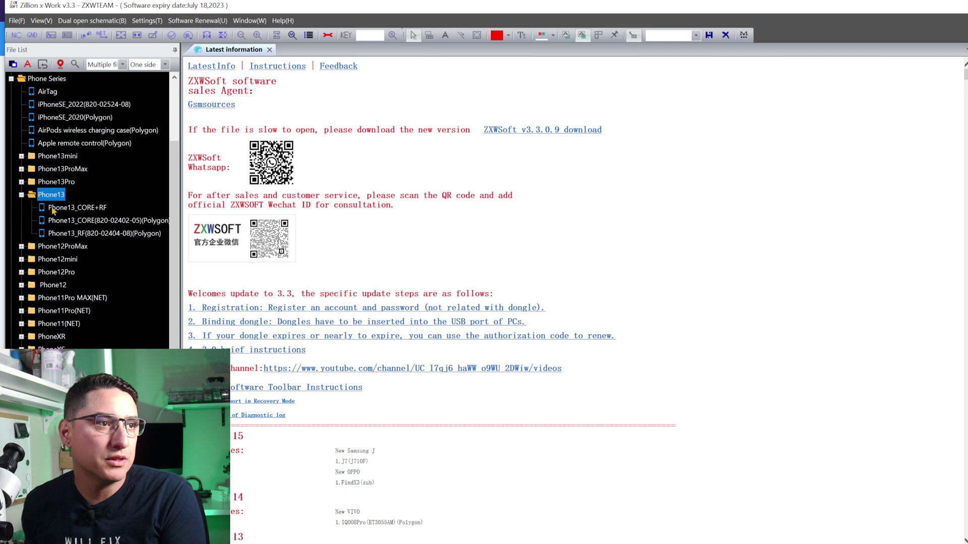
double_click(88, 208)
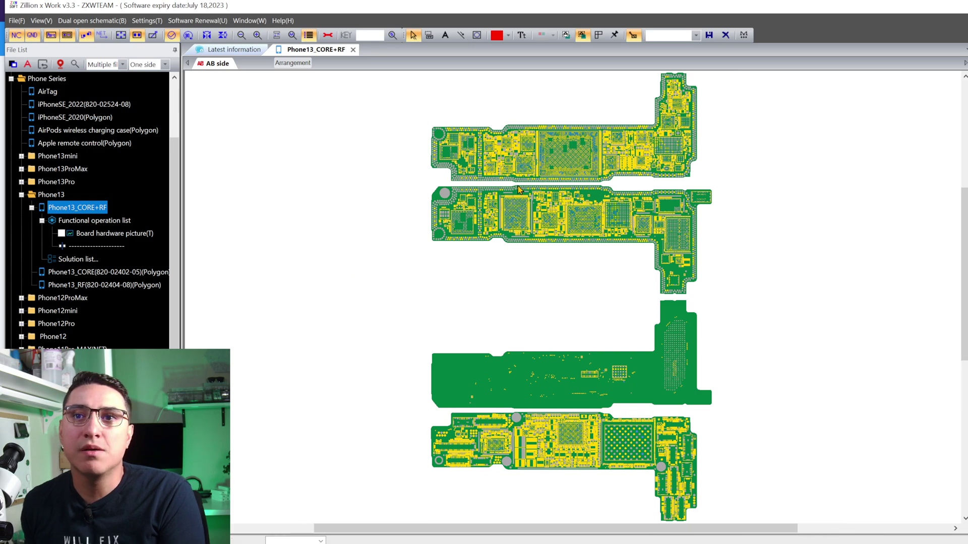
Step: Examine the Phone13_CORE+RF board layout up close and expand the account entry in the file list
scroll(518, 183, up, 2)
scroll(491, 220, up, 5)
scroll(403, 227, down, 4)
scroll(97, 203, up, 3)
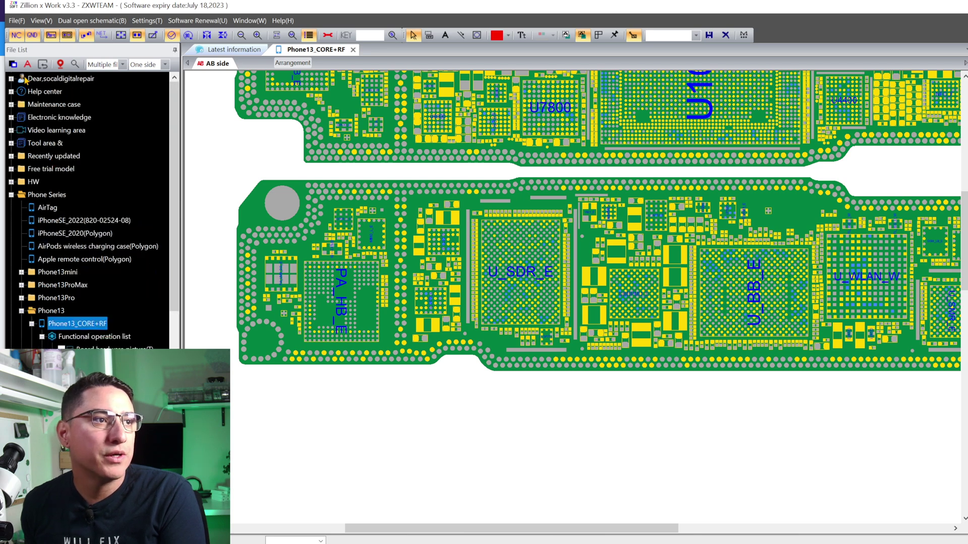
click(11, 80)
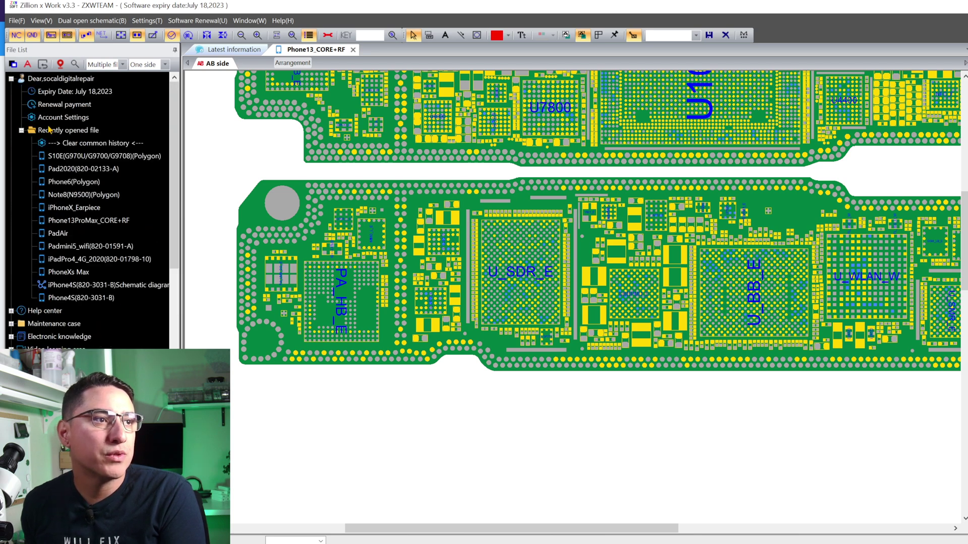